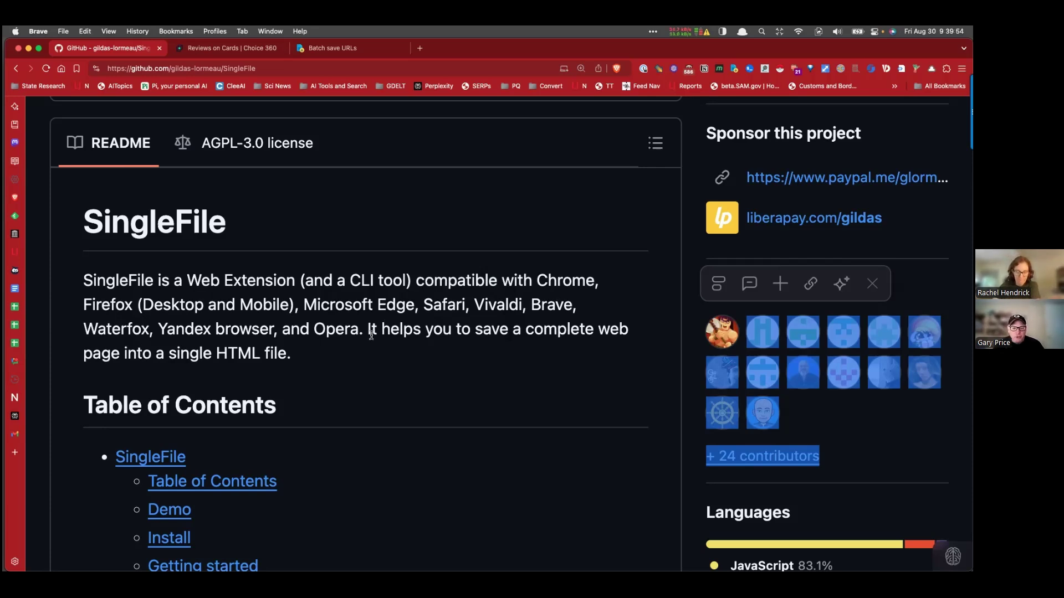
# Step: Highlight the README sentence about saving pages as one HTML file, then scroll down the README
pyautogui.moveTo(370, 333); pyautogui.dragTo(292, 355)
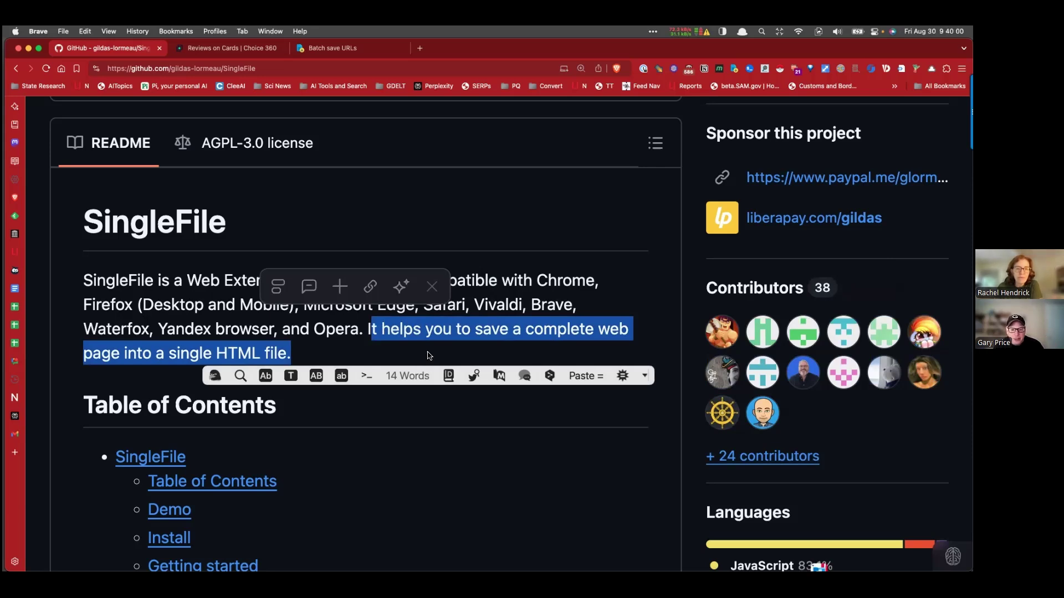
pyautogui.click(429, 286)
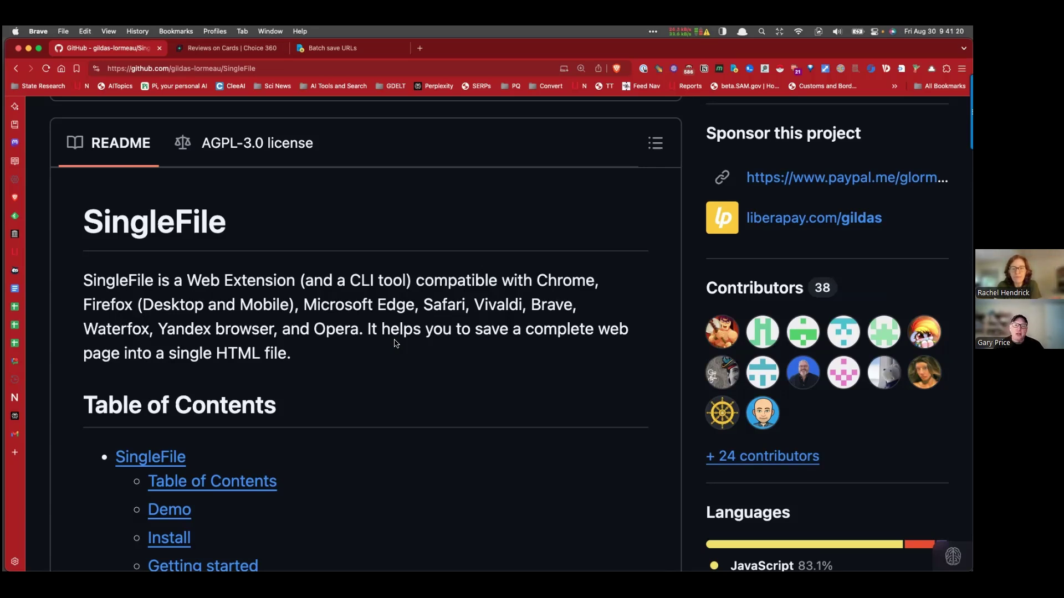
pyautogui.scroll(-1, 396, 342)
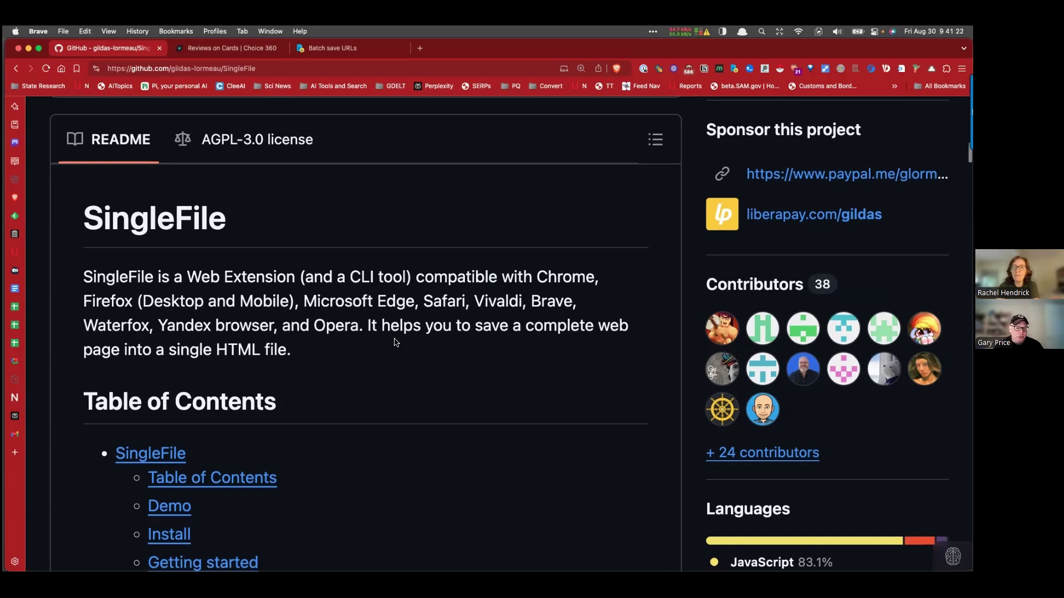
pyautogui.scroll(-10, 397, 343)
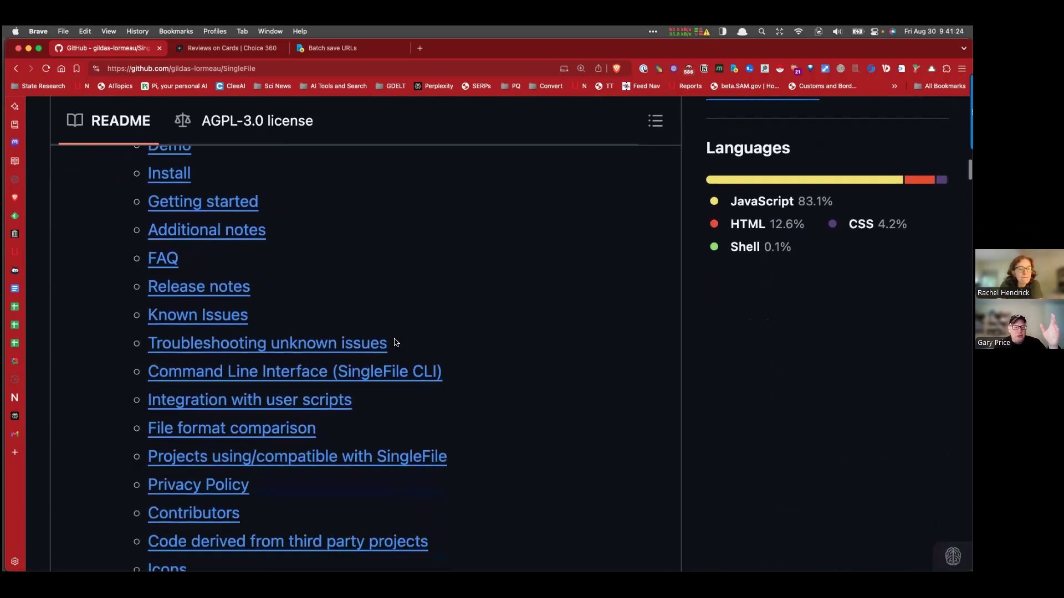
pyautogui.scroll(-5, 396, 343)
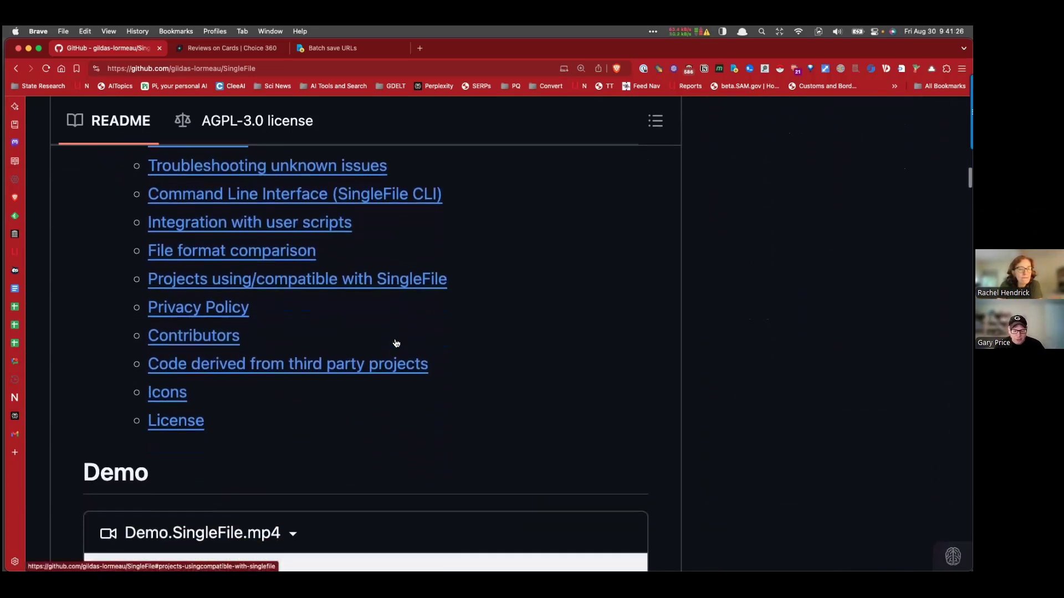
pyautogui.scroll(-15, 396, 343)
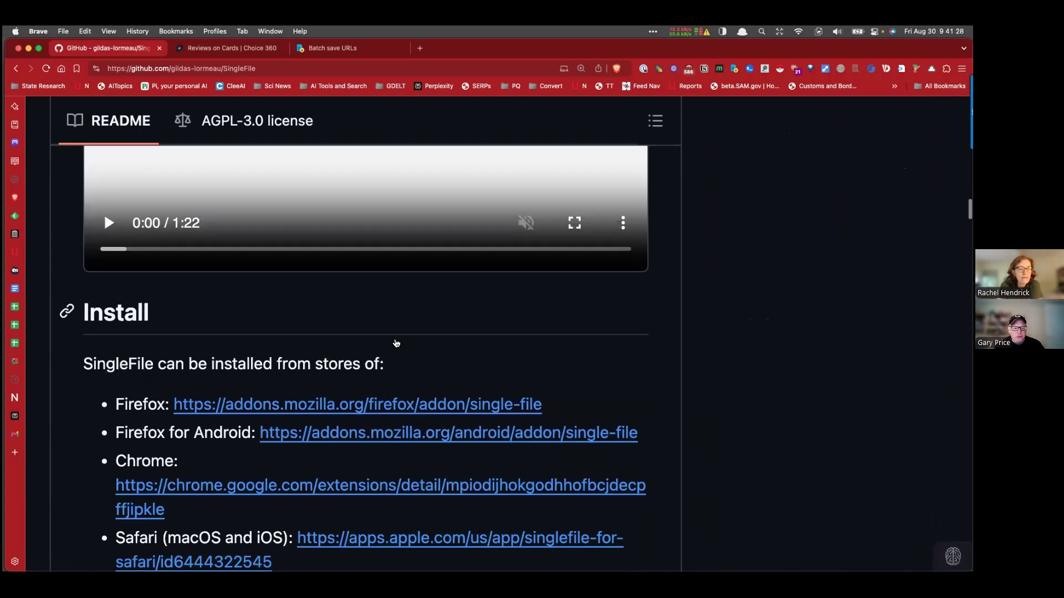
pyautogui.scroll(-3, 396, 344)
# Step: Scroll through the Install and Getting started sections, then switch to the 'Reviews on Cards | Choice 360' tab
pyautogui.scroll(3, 396, 343)
pyautogui.scroll(-2, 396, 343)
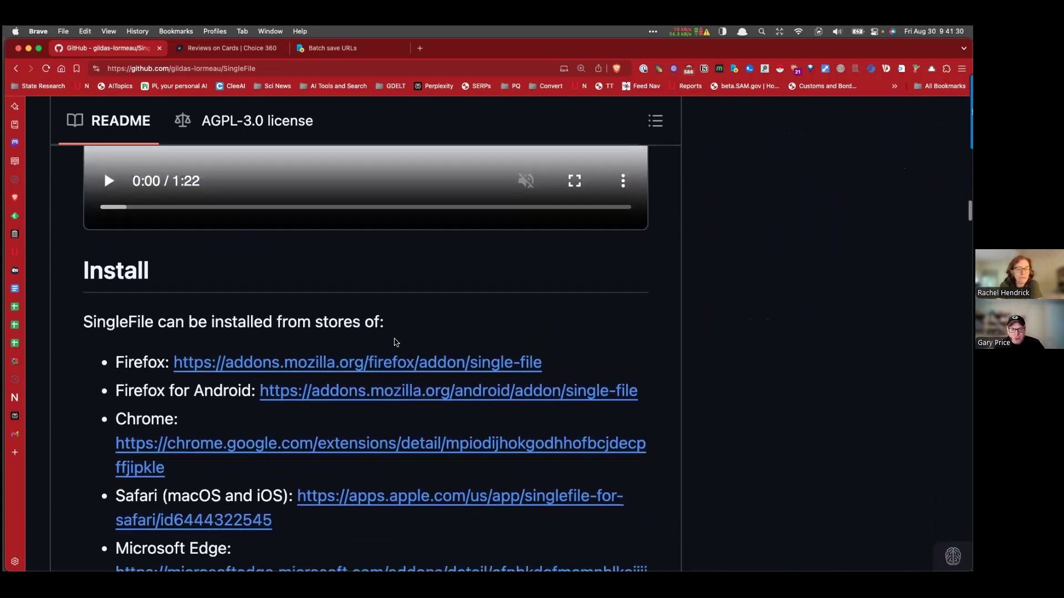
pyautogui.scroll(-2, 396, 343)
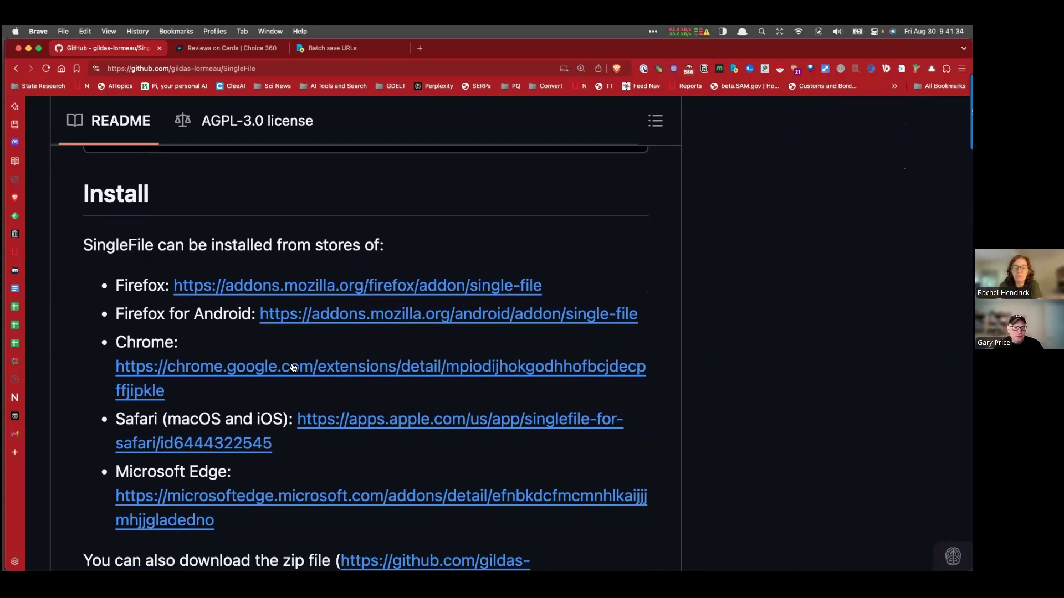
pyautogui.scroll(-8, 353, 439)
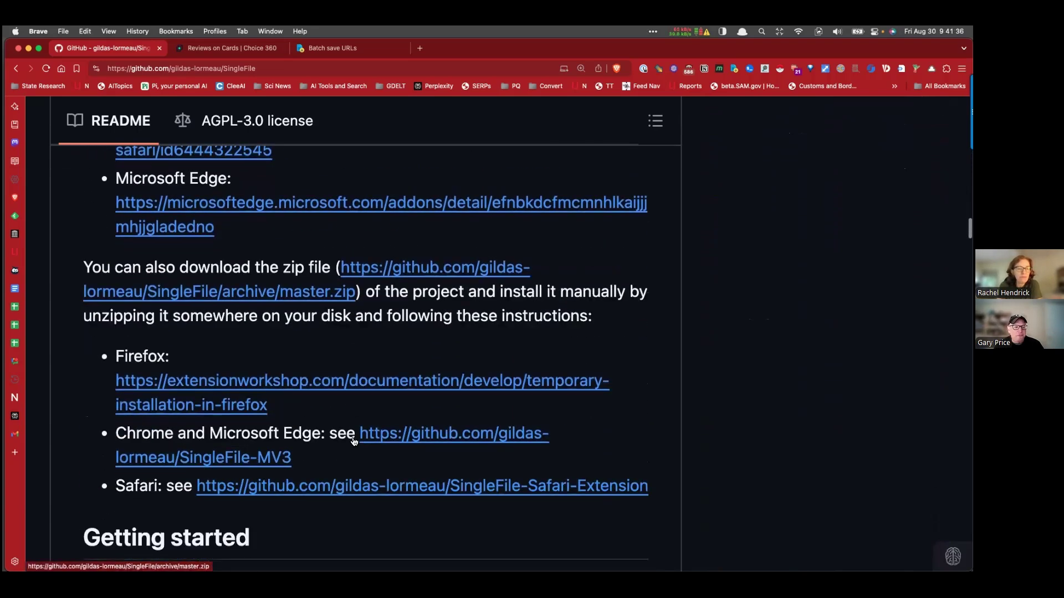
pyautogui.scroll(-5, 353, 441)
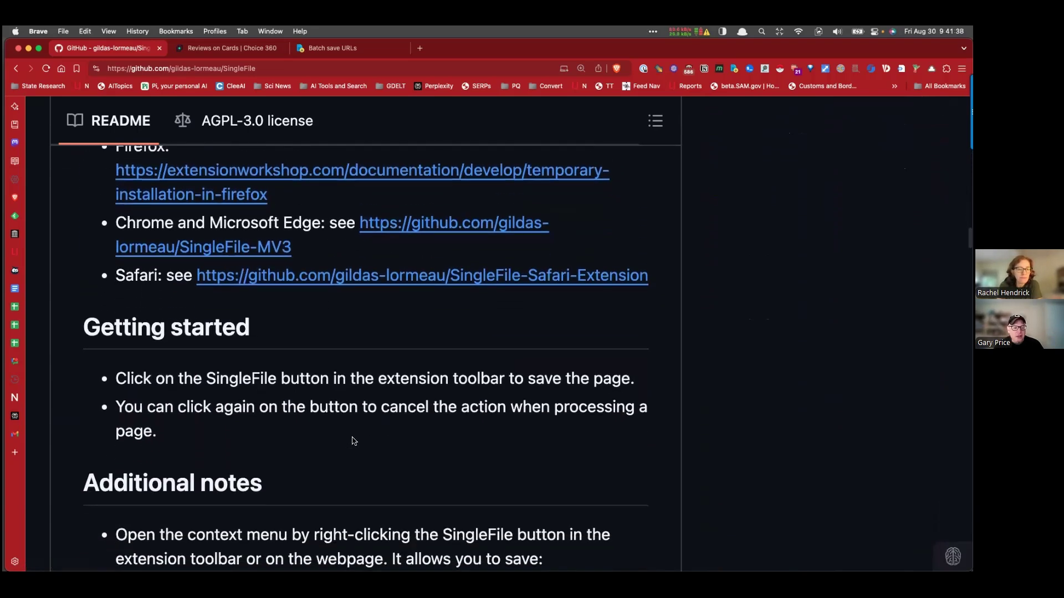
pyautogui.scroll(1, 354, 441)
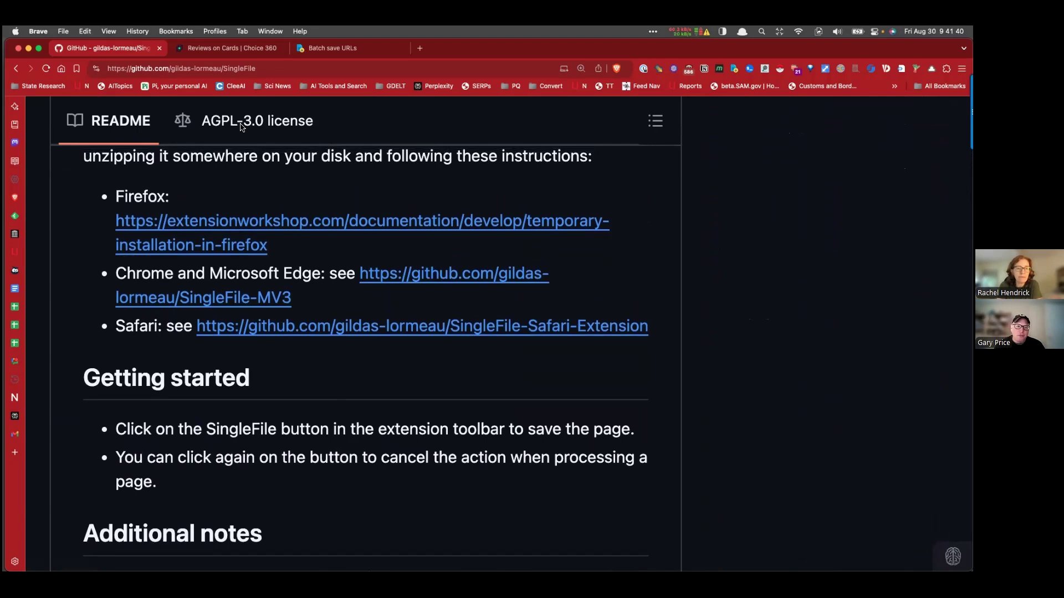
pyautogui.click(210, 49)
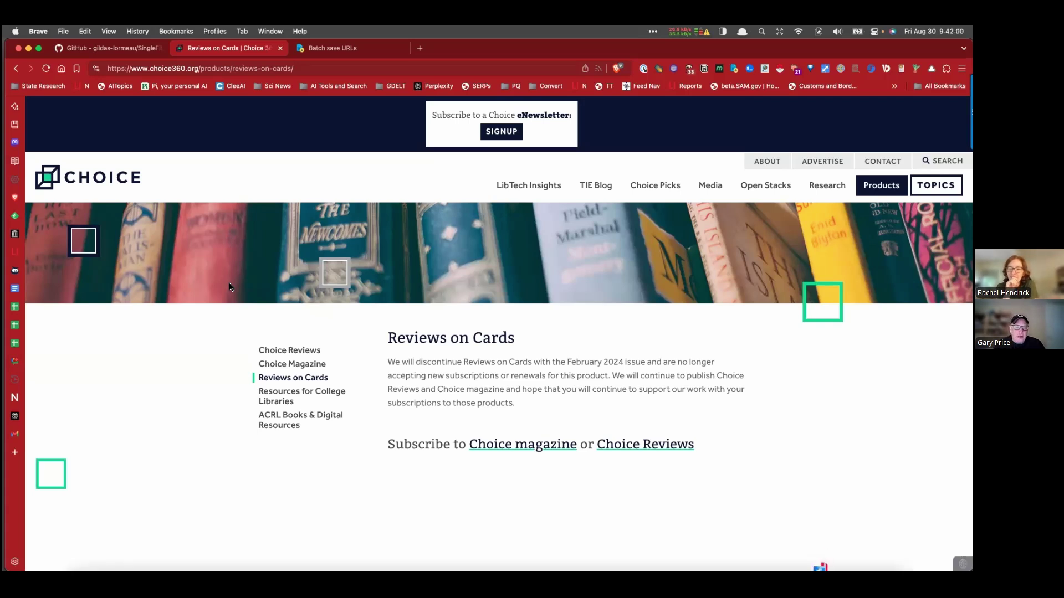
# Step: Show the SingleFile submenu from the Reviews on Cards page's right-click menu
pyautogui.rightClick(217, 310)
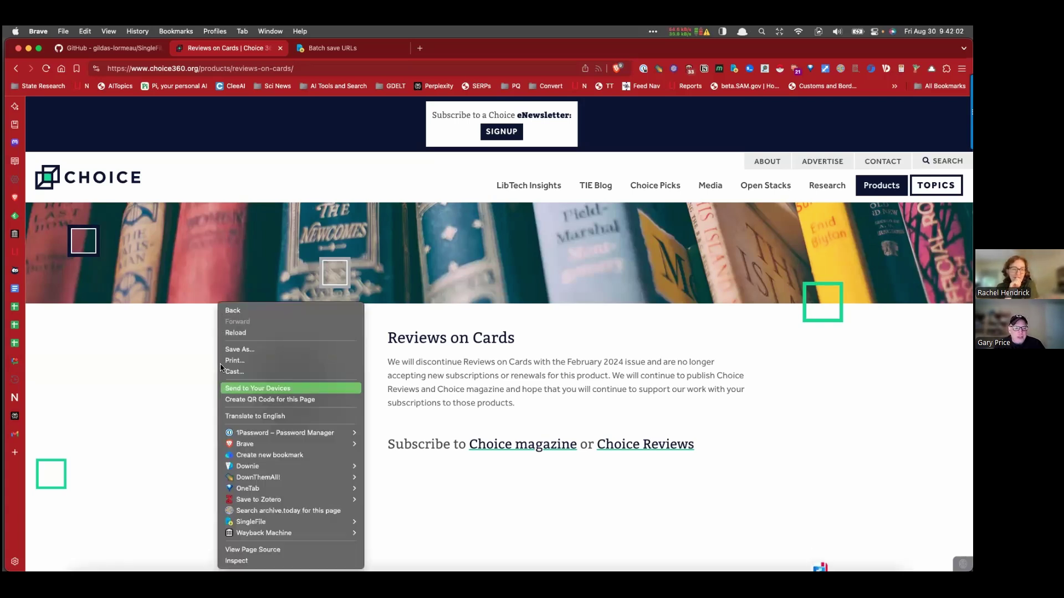
pyautogui.moveTo(247, 523)
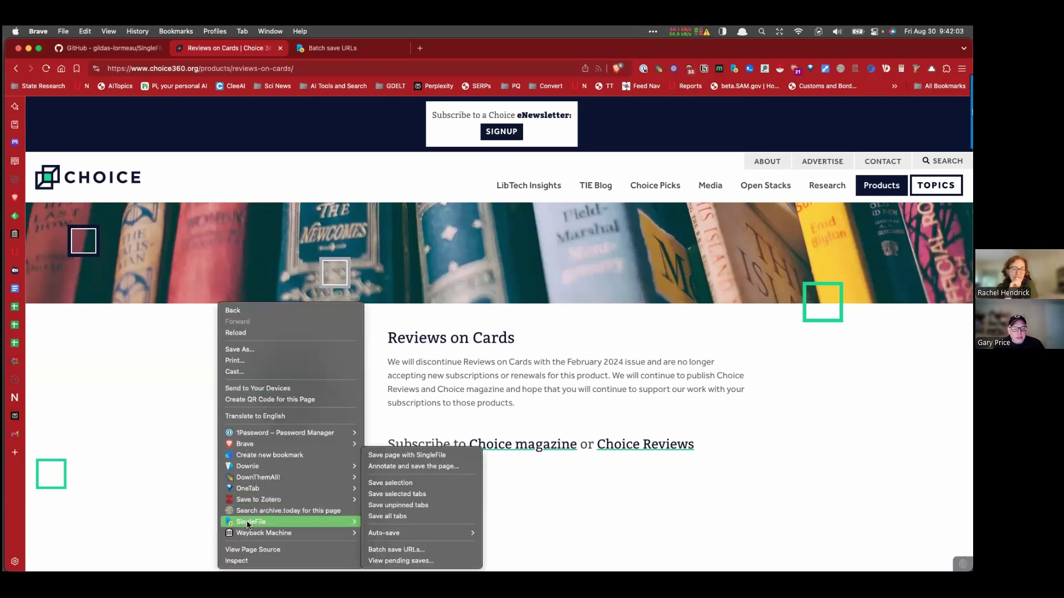
# Step: Open the page with 'Annotate and save the page...', highlight paragraph text in yellow, then return to the live tab
pyautogui.click(402, 467)
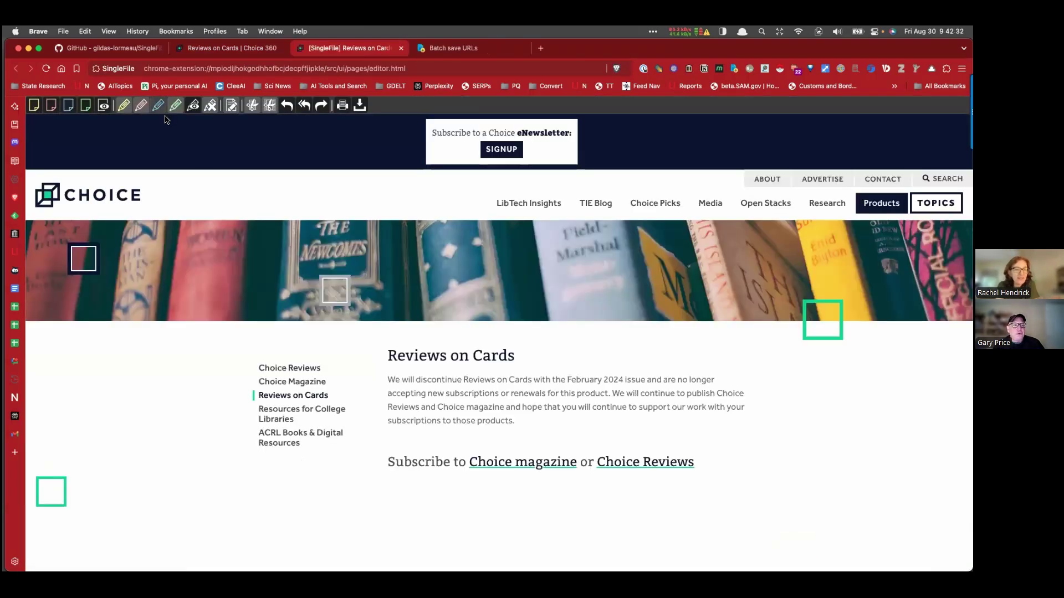
pyautogui.rightClick(434, 277)
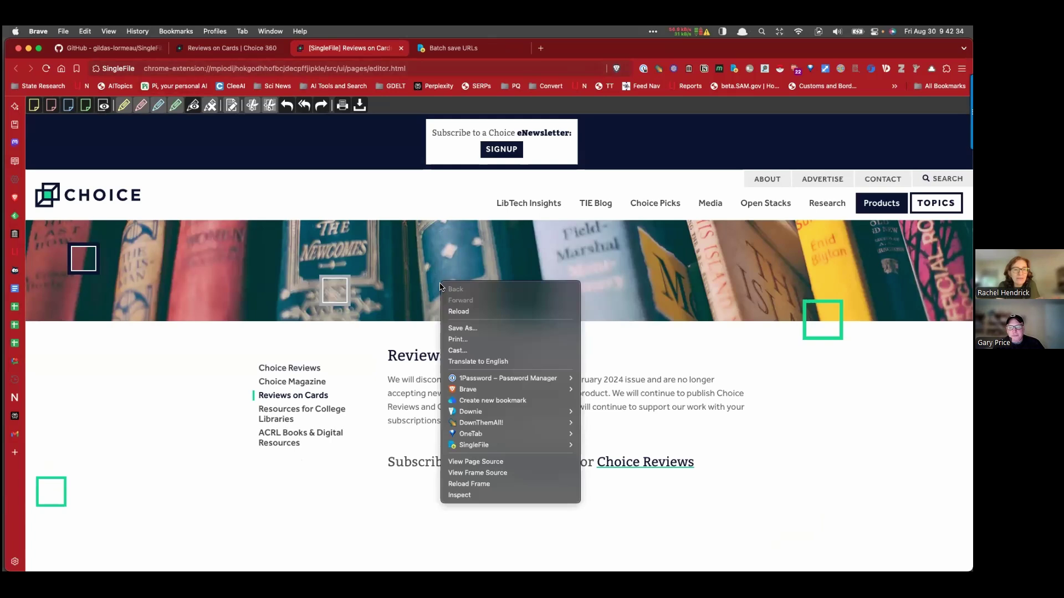
pyautogui.scroll(-3, 347, 253)
pyautogui.scroll(3, 349, 256)
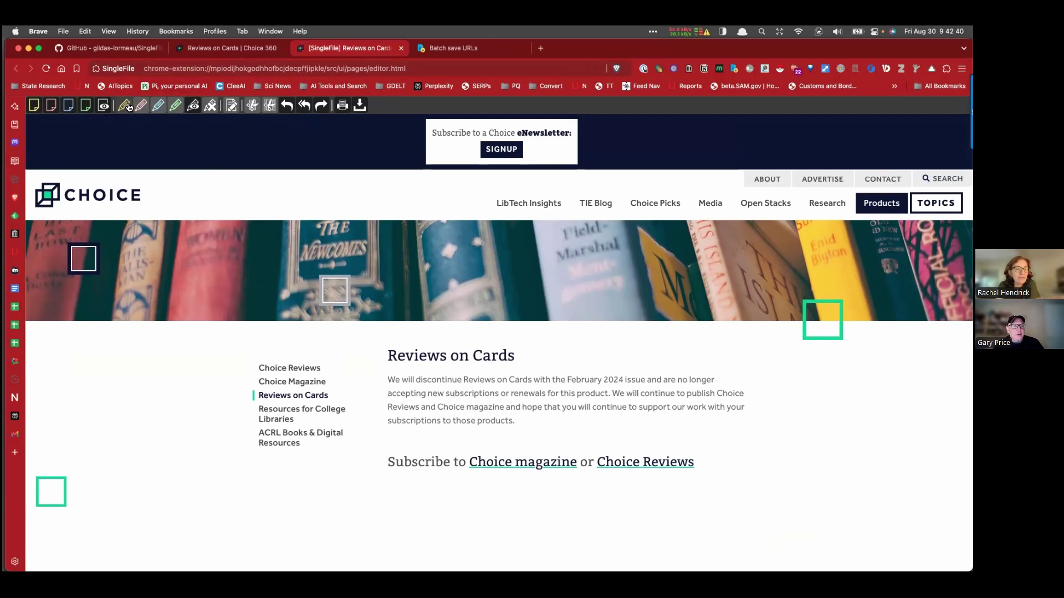
pyautogui.moveTo(454, 407); pyautogui.dragTo(640, 405)
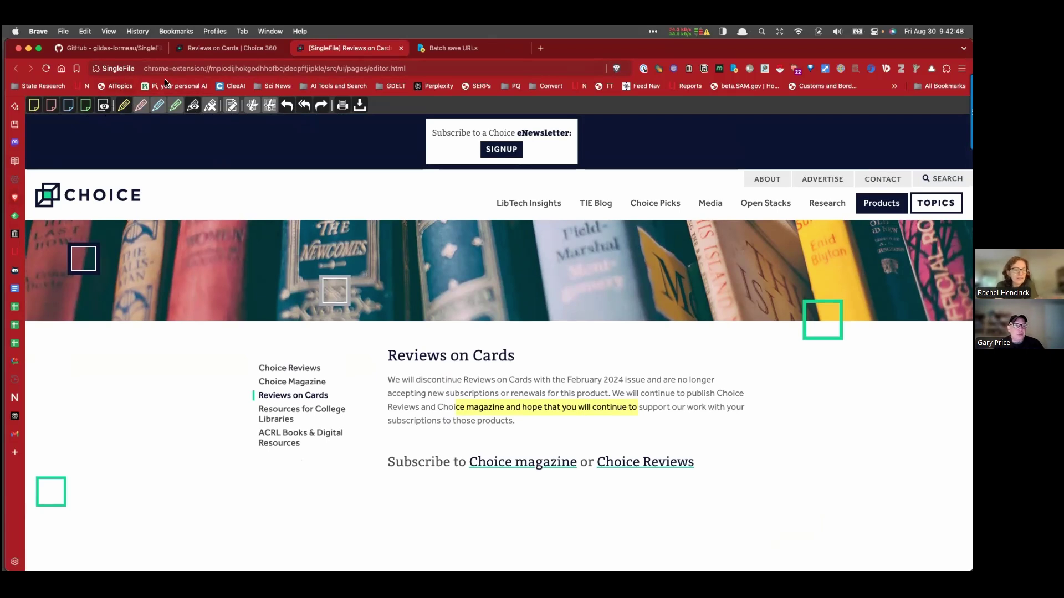
pyautogui.click(194, 49)
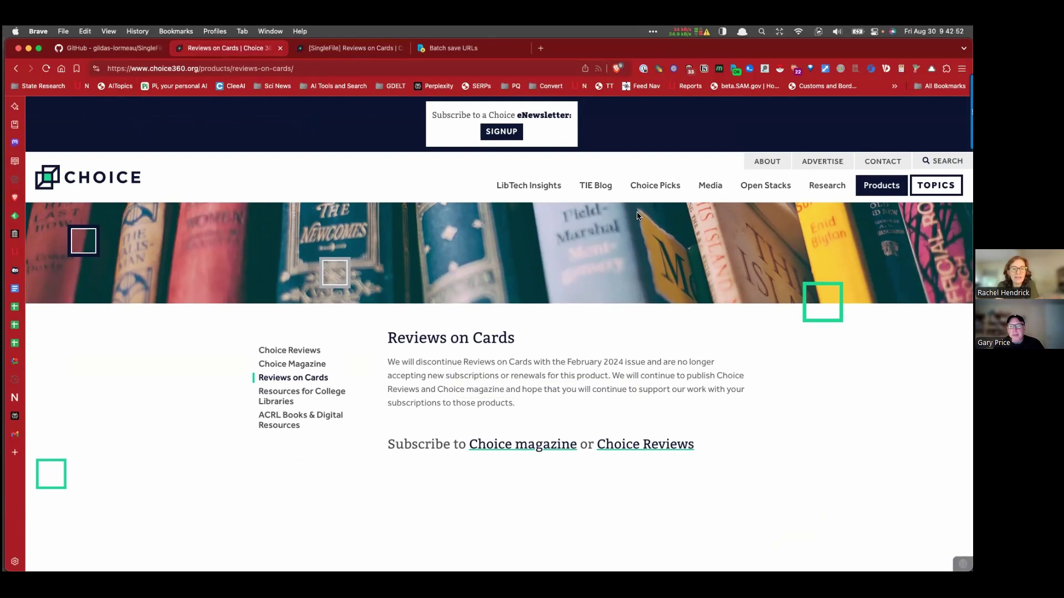
# Step: Navigate to Choice360's LibTech Insights page and show its SingleFile right-click submenu
pyautogui.click(529, 185)
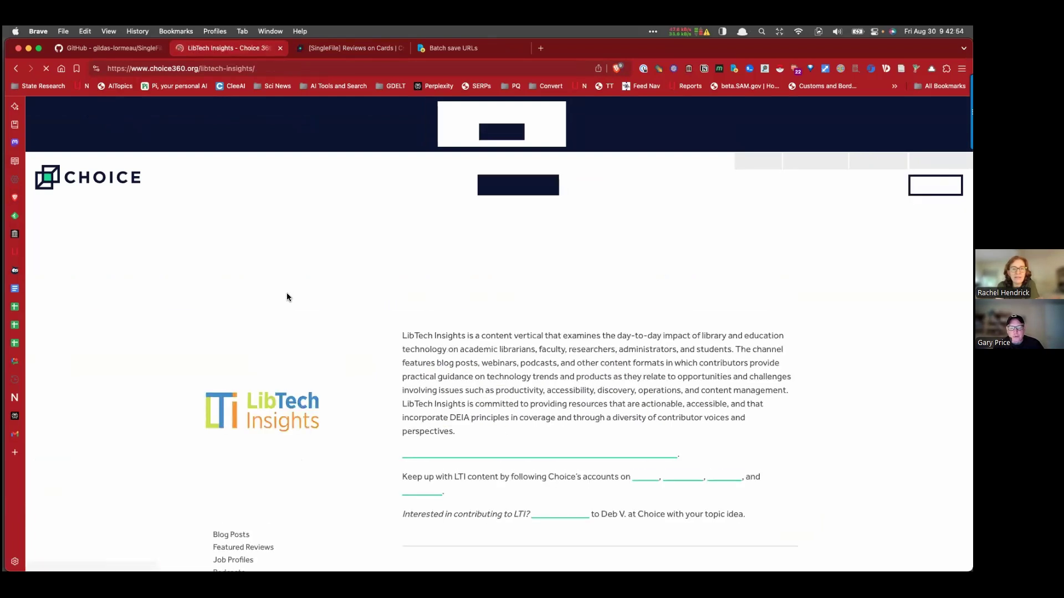
pyautogui.scroll(-2, 92, 375)
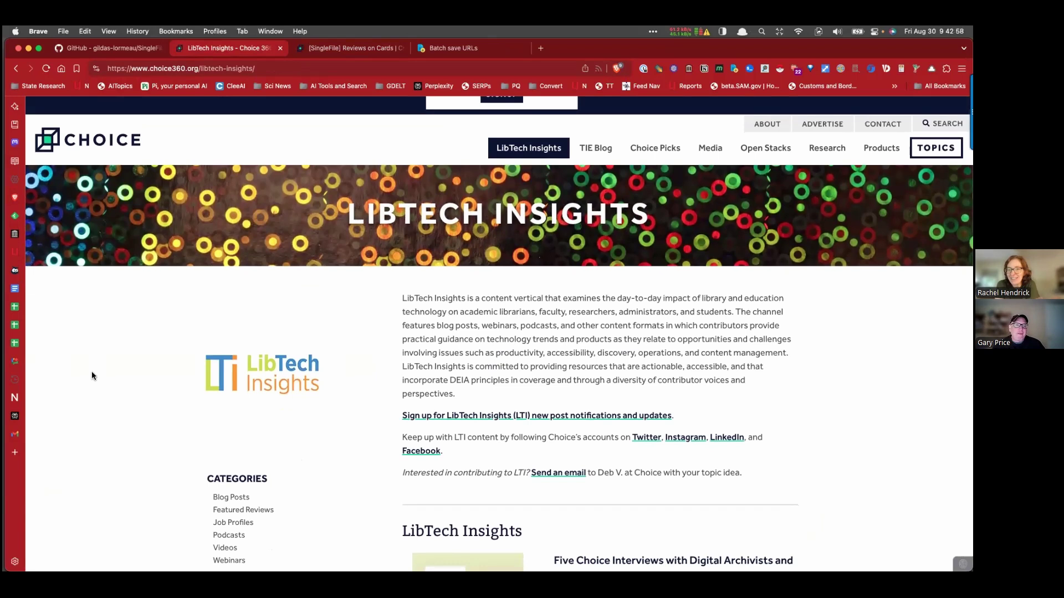
pyautogui.rightClick(88, 340)
pyautogui.moveTo(141, 521)
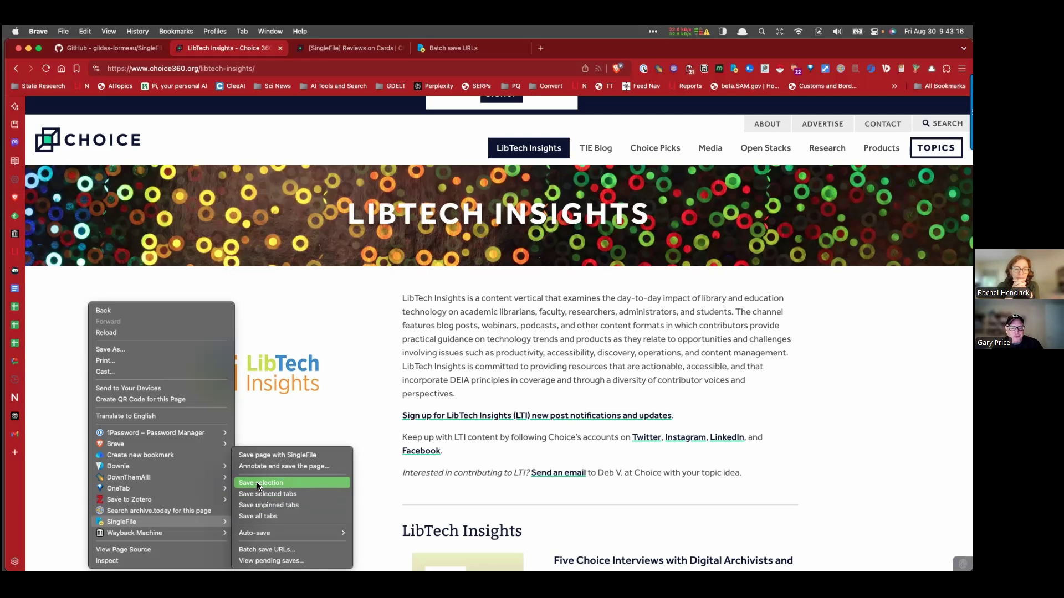
pyautogui.moveTo(255, 532)
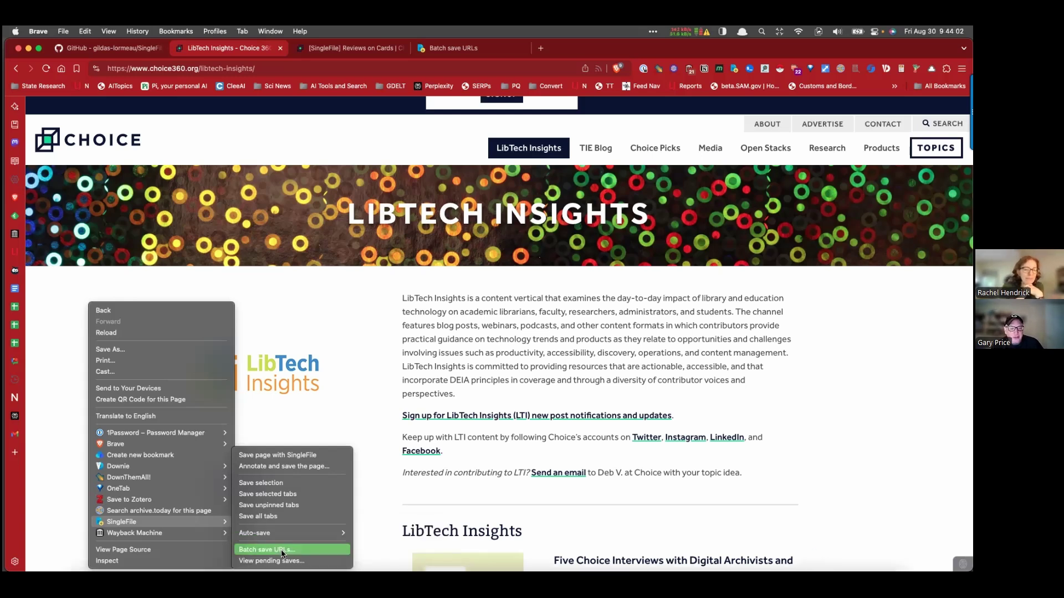
# Step: Open SingleFile's empty 'Batch save URLs...' page in a new tab
pyautogui.click(282, 550)
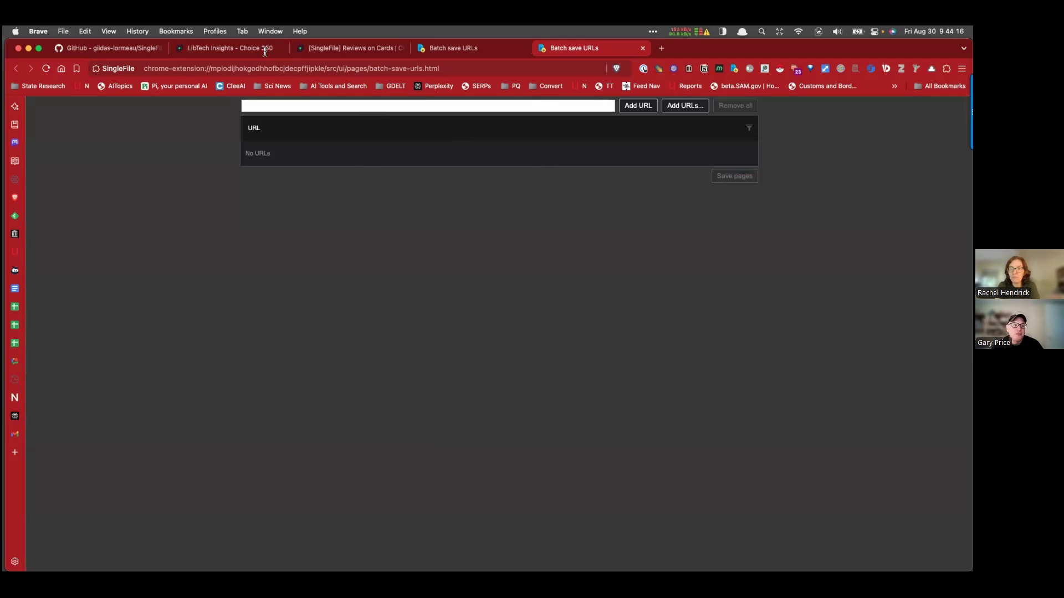
pyautogui.click(148, 49)
pyautogui.scroll(15, 266, 172)
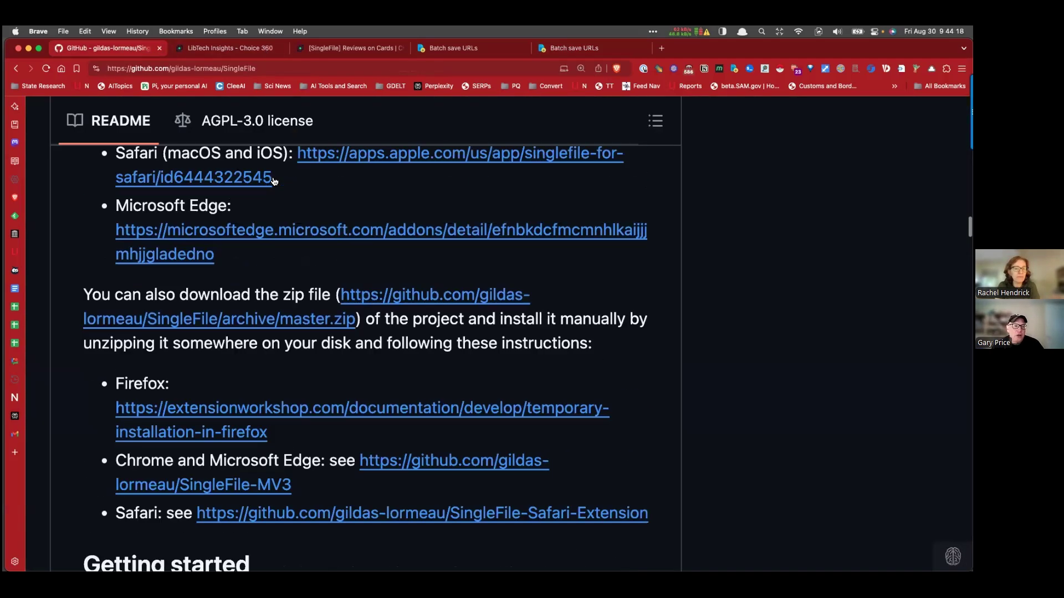
pyautogui.scroll(10, 272, 180)
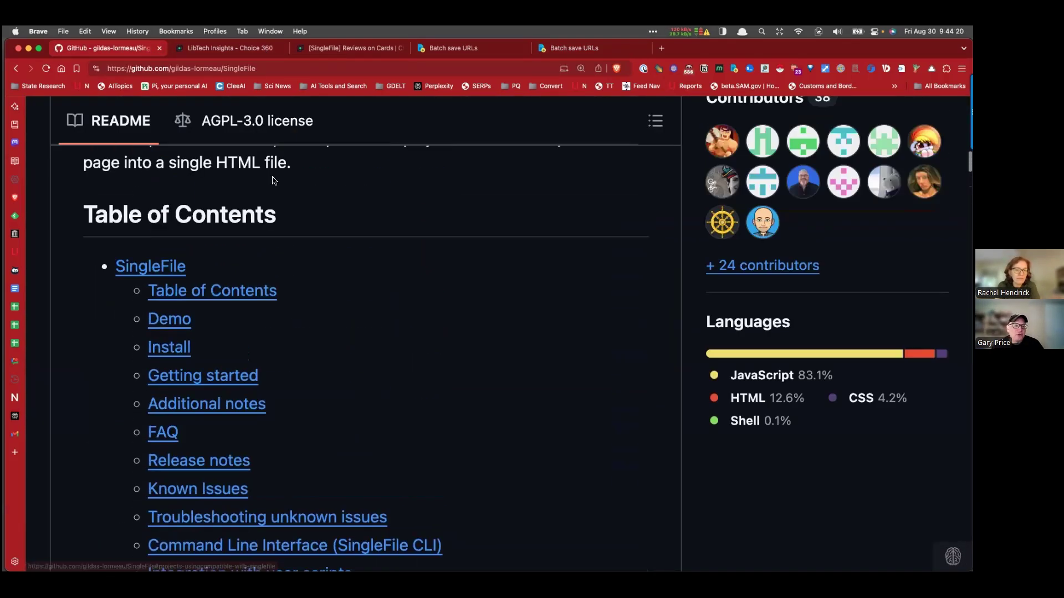
pyautogui.scroll(-2, 329, 308)
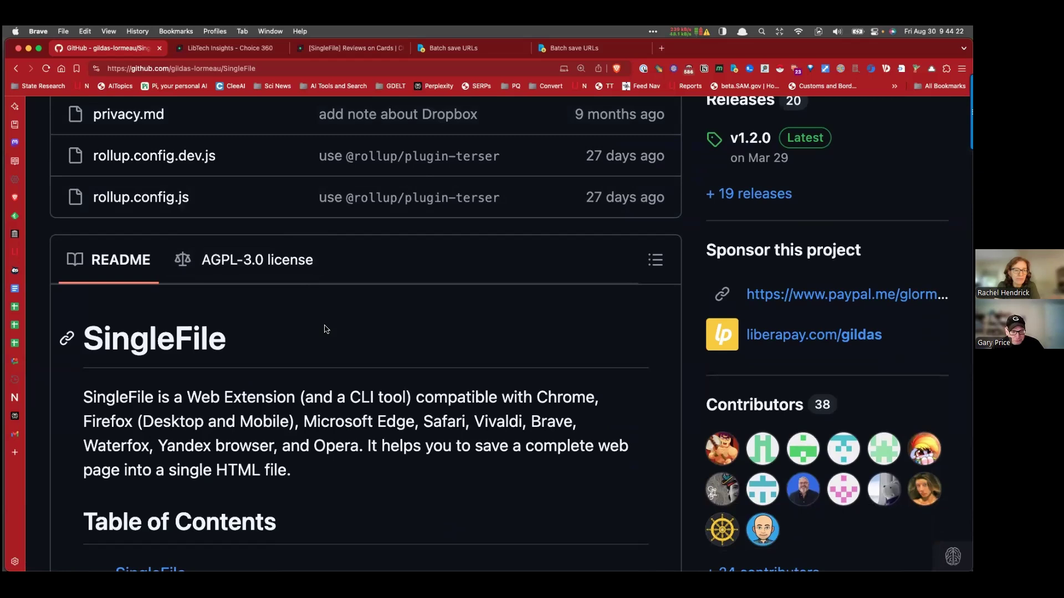
pyautogui.rightClick(326, 303)
pyautogui.moveTo(427, 522)
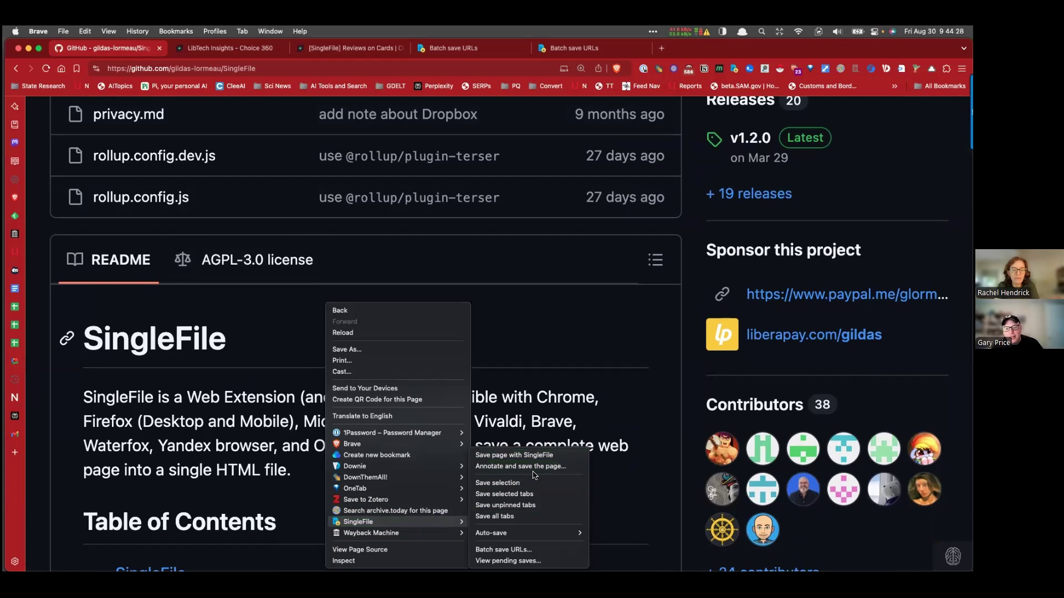
pyautogui.moveTo(529, 534)
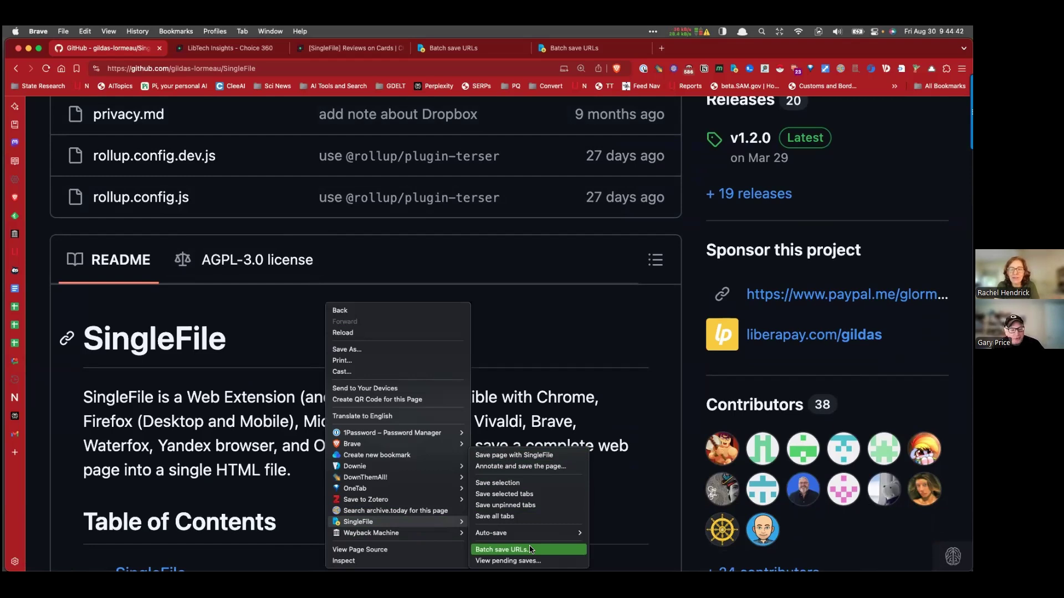
pyautogui.click(544, 343)
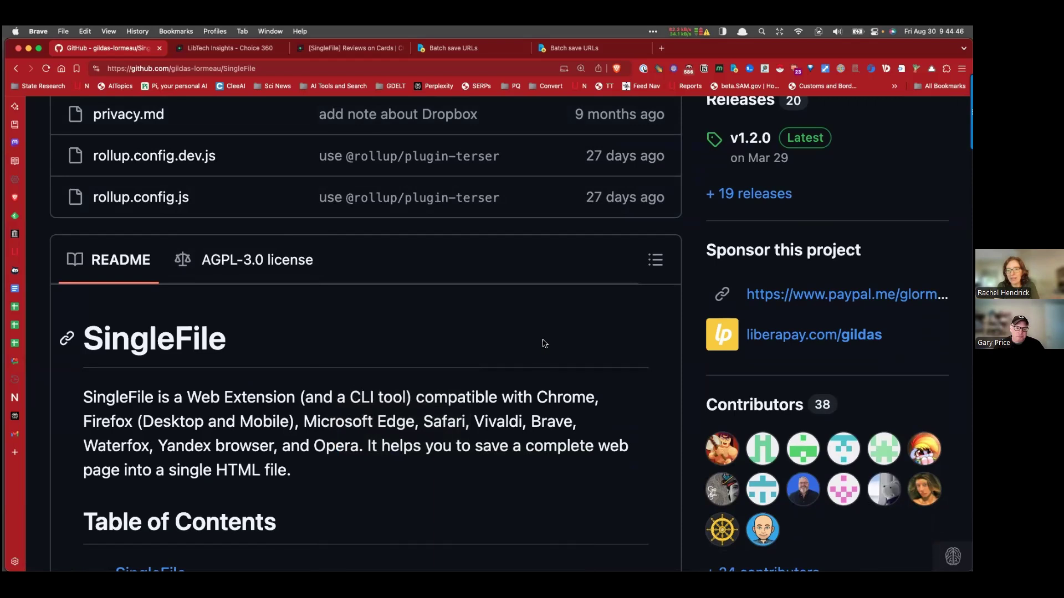